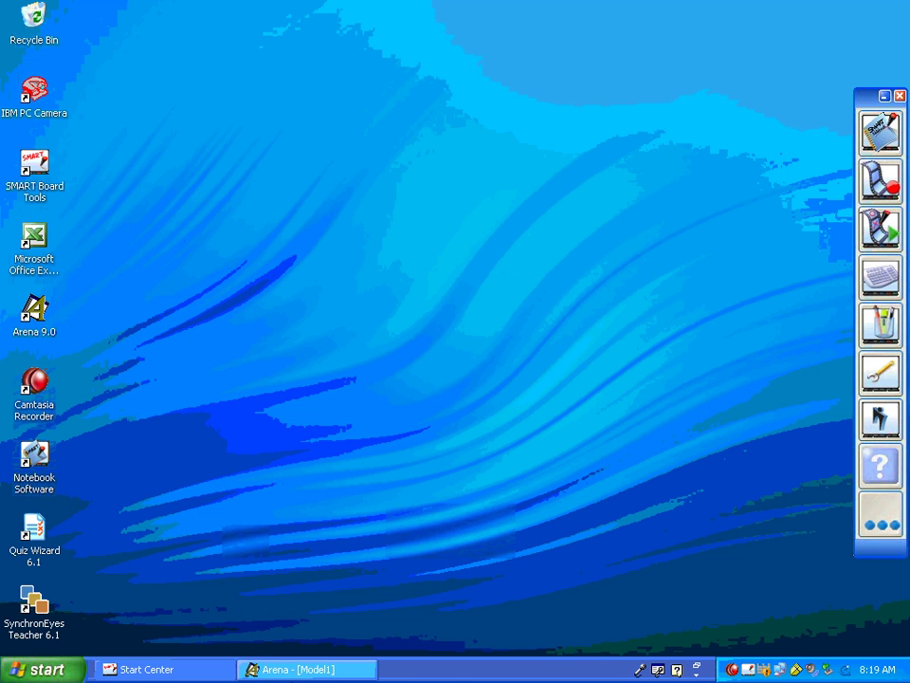
Restore the minimized Arena Model1 window to the screen
{"action": "double_click", "coordinate": [34, 316]}
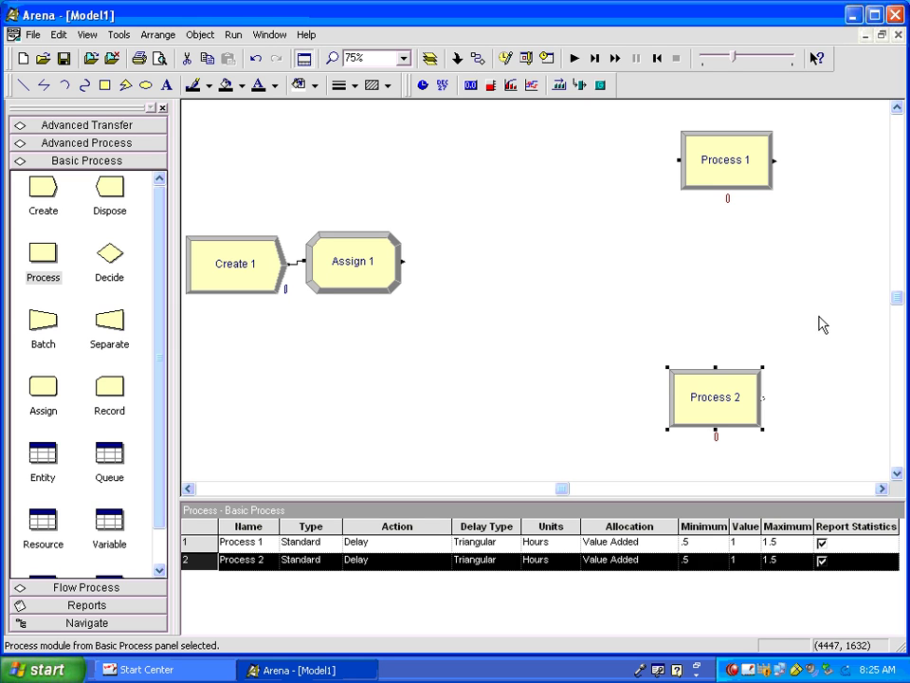
Add Station 1 from Advanced Transfer, remove its automatic connection from Process 2, and place it left of Process 1
{"action": "left_click", "coordinate": [107, 125]}
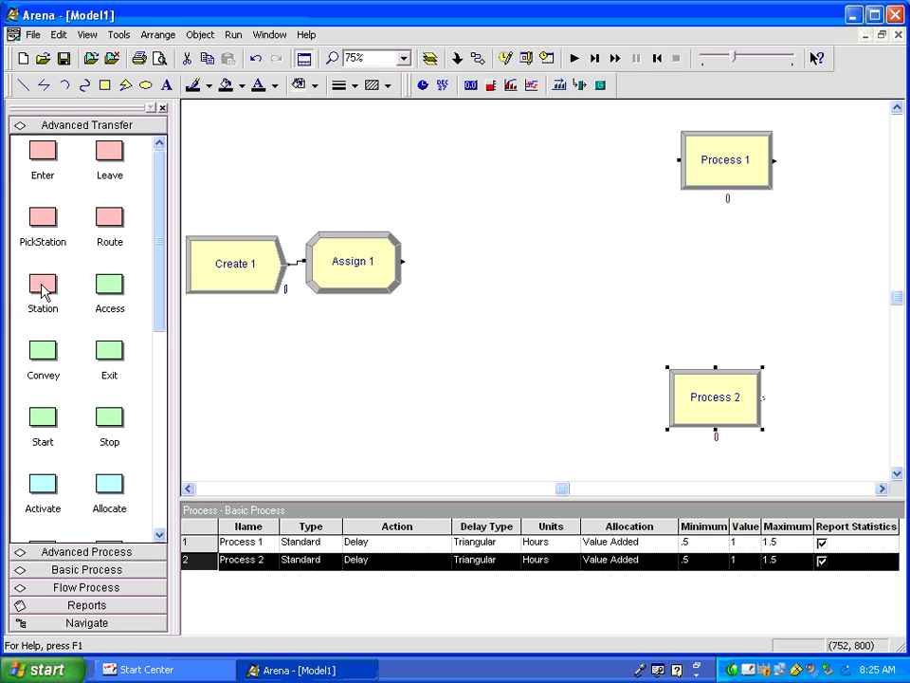
{"action": "left_click_drag", "start_coordinate": [44, 298], "coordinate": [601, 144]}
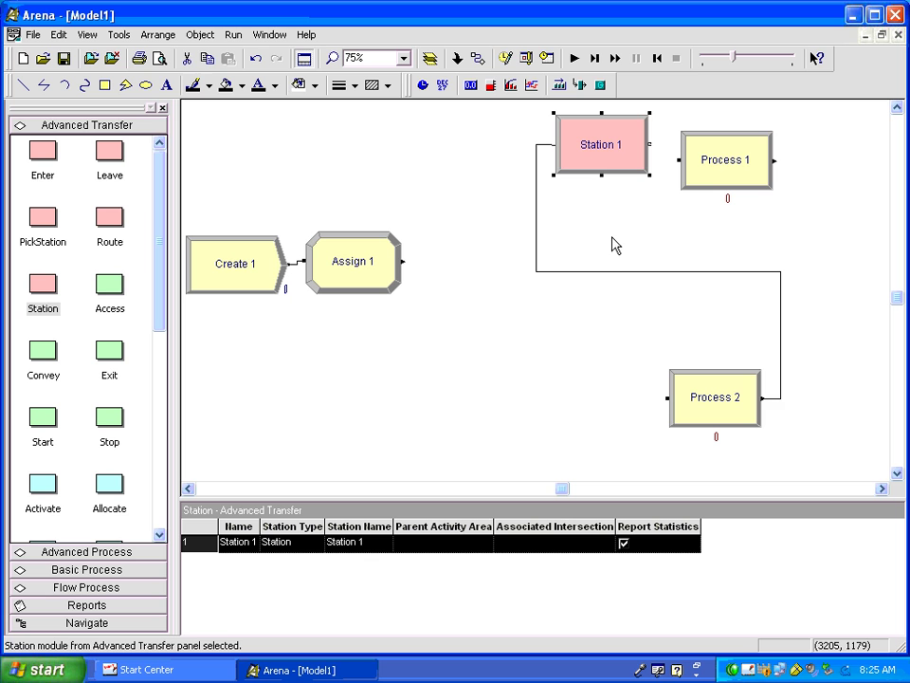
{"action": "left_click", "coordinate": [613, 274]}
{"action": "key", "text": "Delete"}
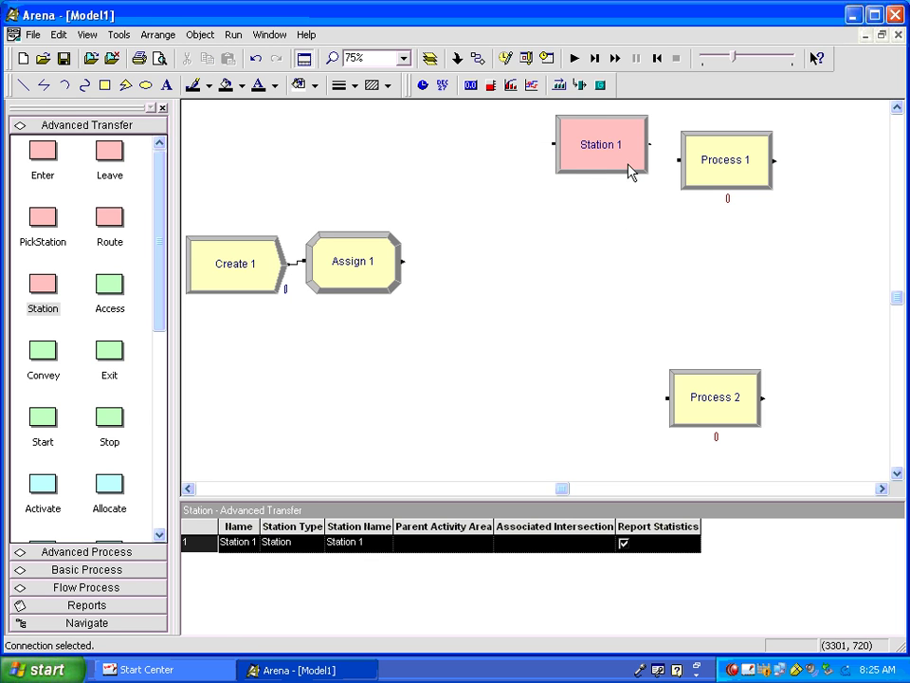
{"action": "left_click_drag", "start_coordinate": [618, 158], "coordinate": [607, 178]}
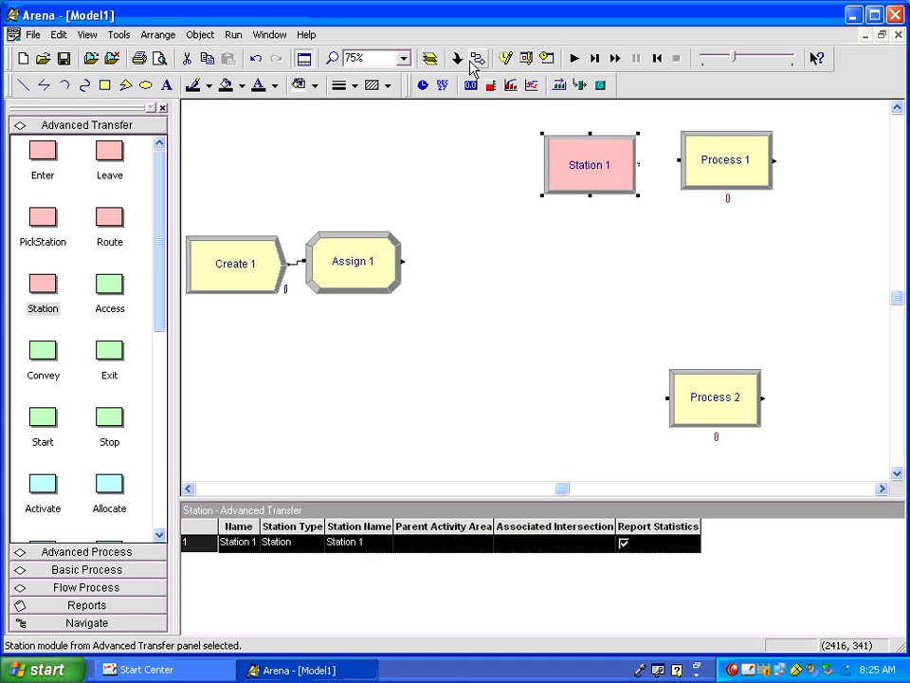
Connect Station 1 into Process 1 and accept its default settings
{"action": "left_click", "coordinate": [477, 58]}
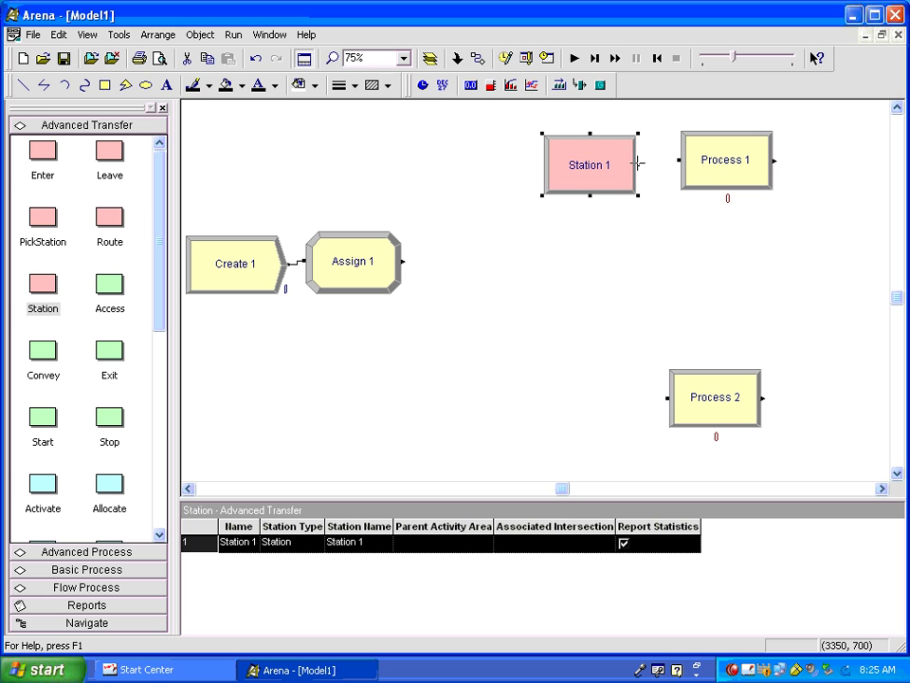
{"action": "left_click", "coordinate": [638, 164]}
{"action": "left_click", "coordinate": [679, 160]}
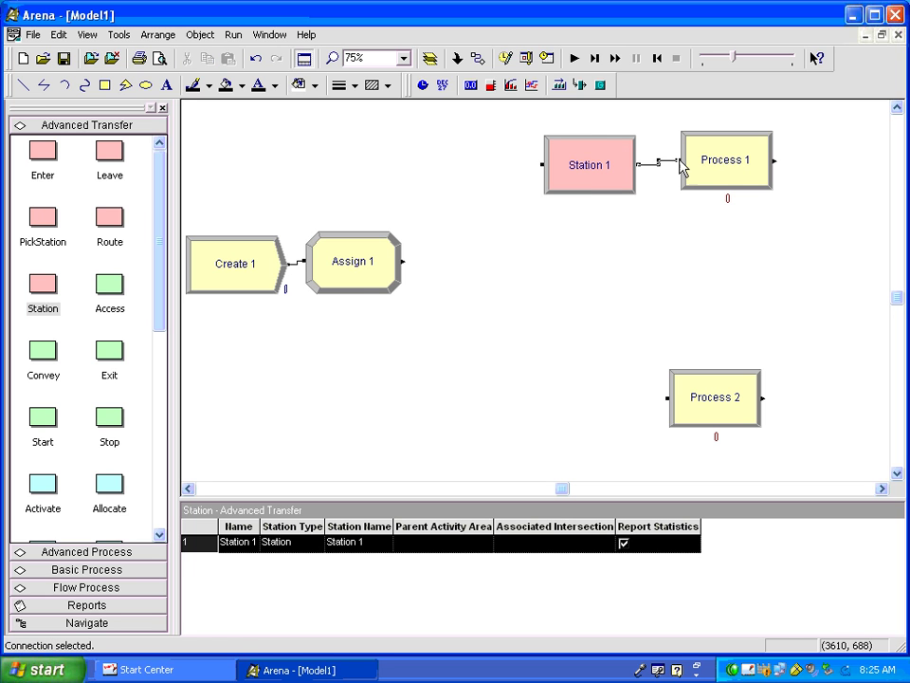
{"action": "double_click", "coordinate": [609, 169]}
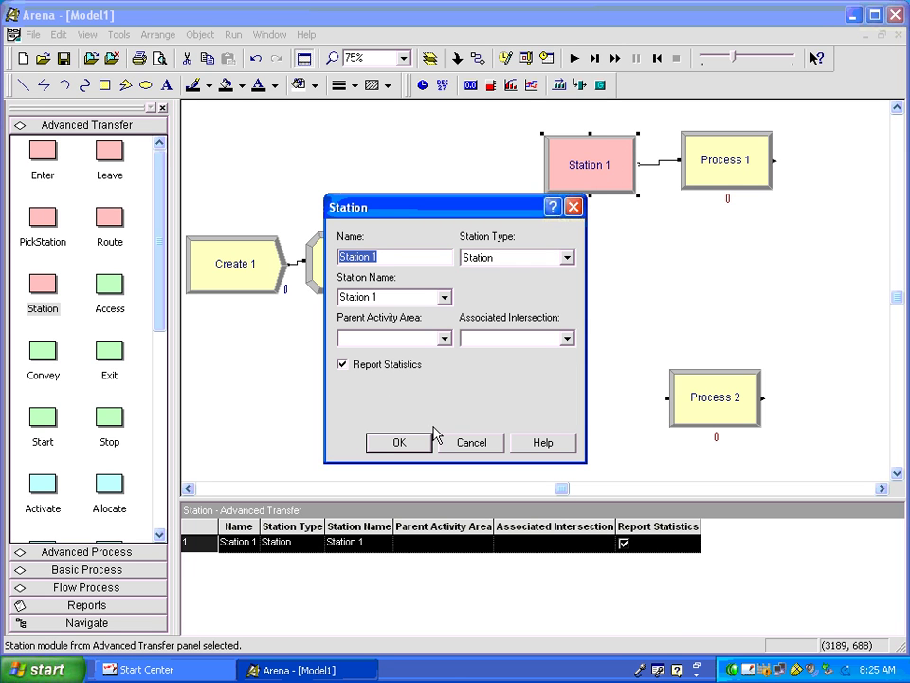
{"action": "left_click", "coordinate": [413, 447]}
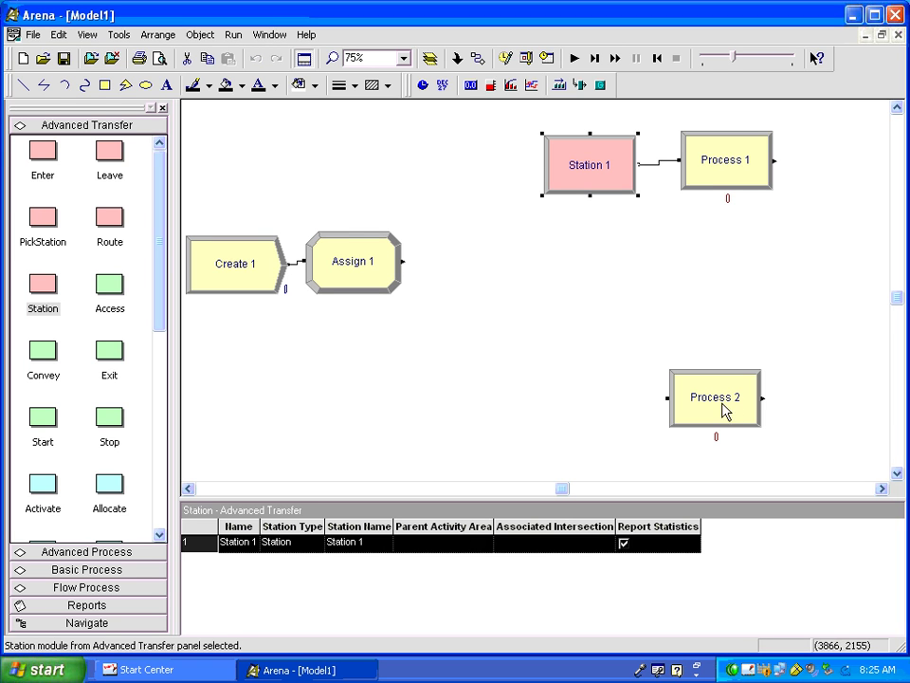
{"action": "left_click", "coordinate": [606, 339]}
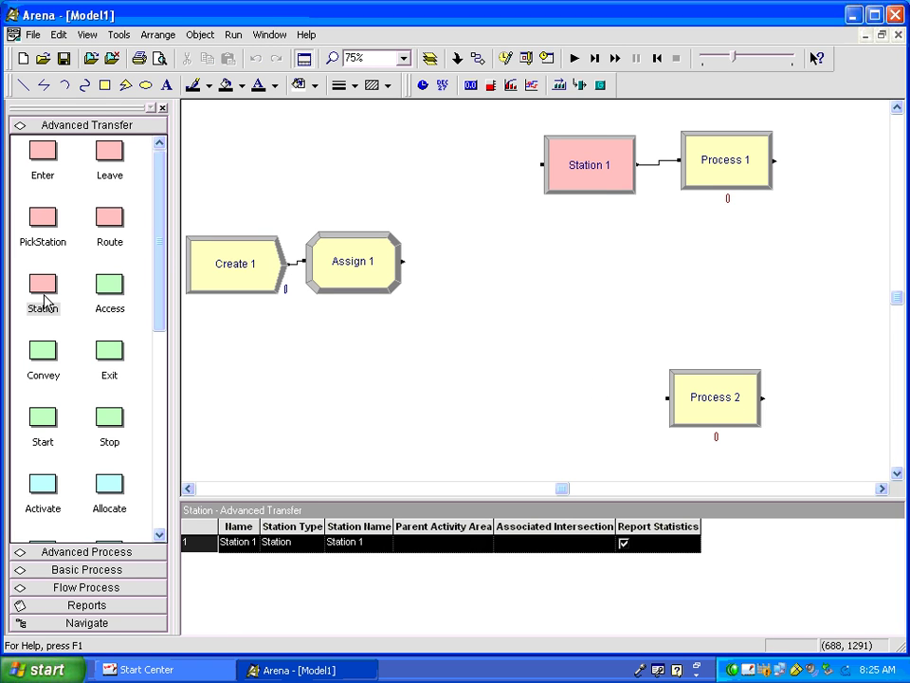
Add Station 2 left of Process 2 and connect it into Process 2
{"action": "left_click_drag", "start_coordinate": [40, 298], "coordinate": [593, 404]}
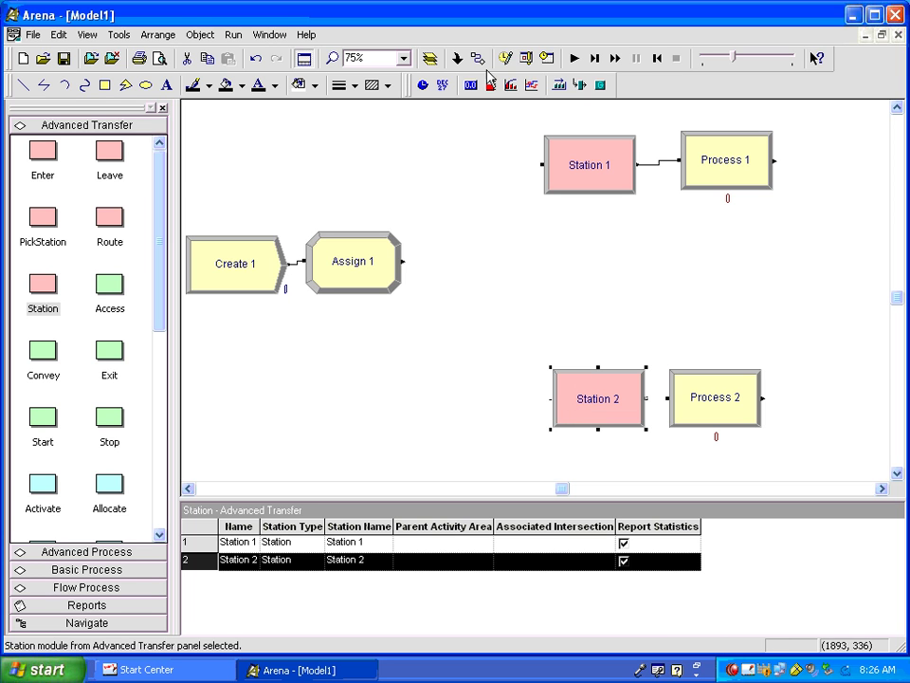
{"action": "left_click", "coordinate": [476, 58]}
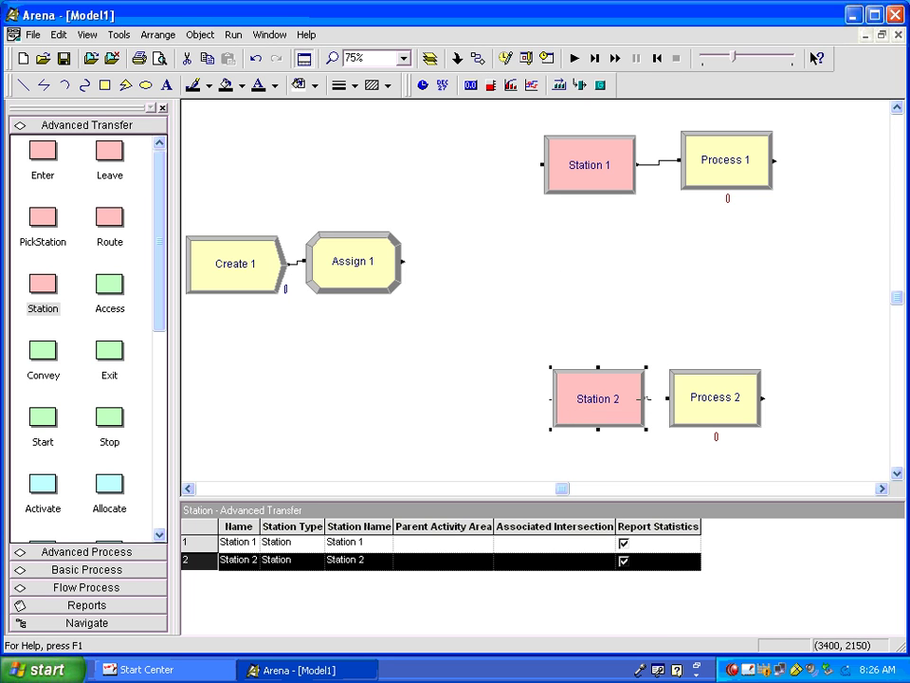
{"action": "left_click", "coordinate": [646, 398]}
{"action": "left_click", "coordinate": [668, 398]}
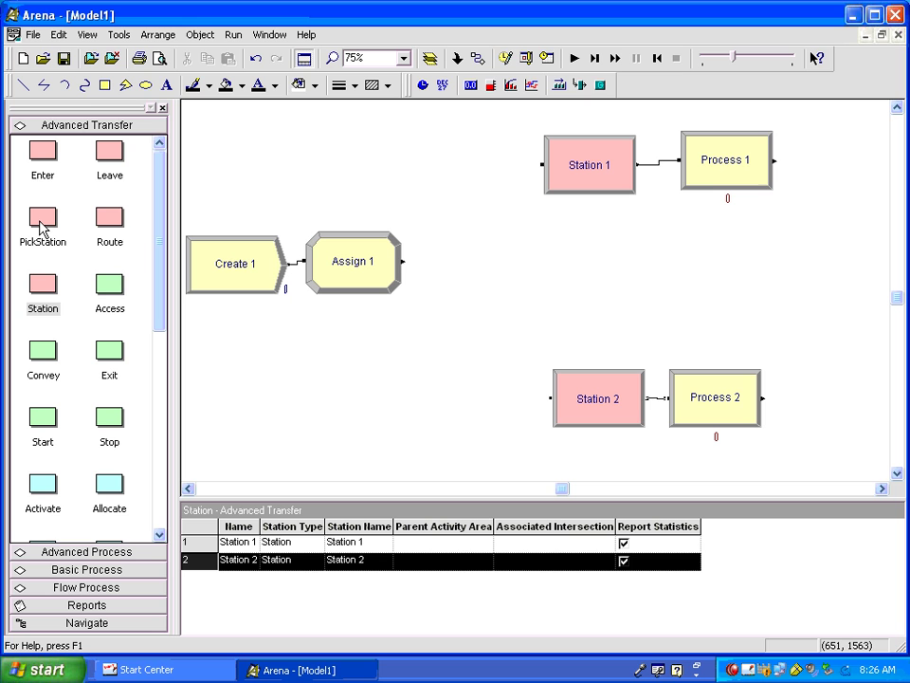
Add a PickStation module right of Assign 1 and connect Assign 1 into it
{"action": "left_click_drag", "start_coordinate": [43, 226], "coordinate": [446, 253]}
{"action": "left_click", "coordinate": [372, 265]}
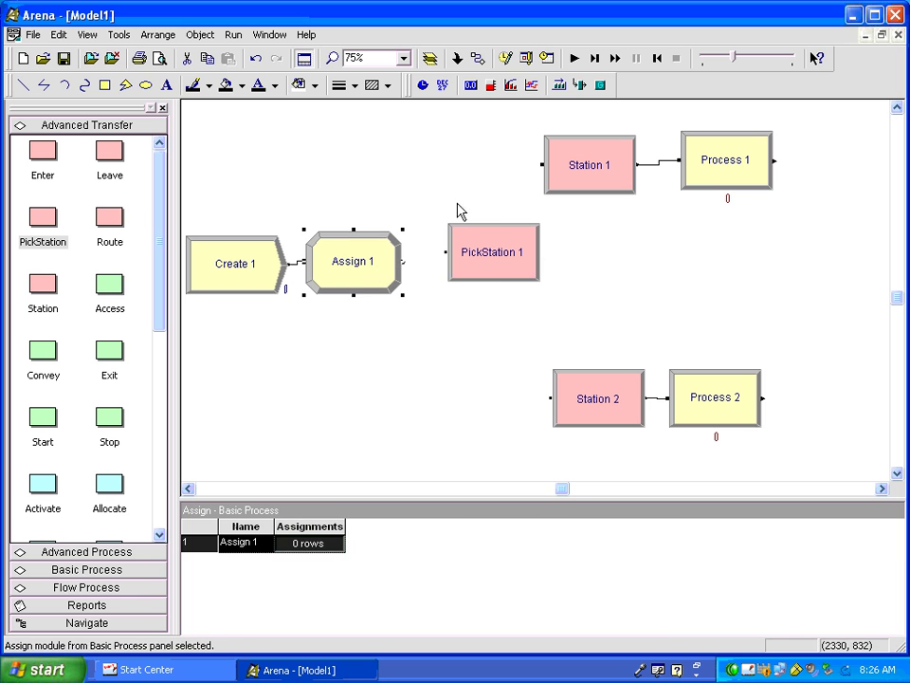
{"action": "left_click", "coordinate": [478, 60]}
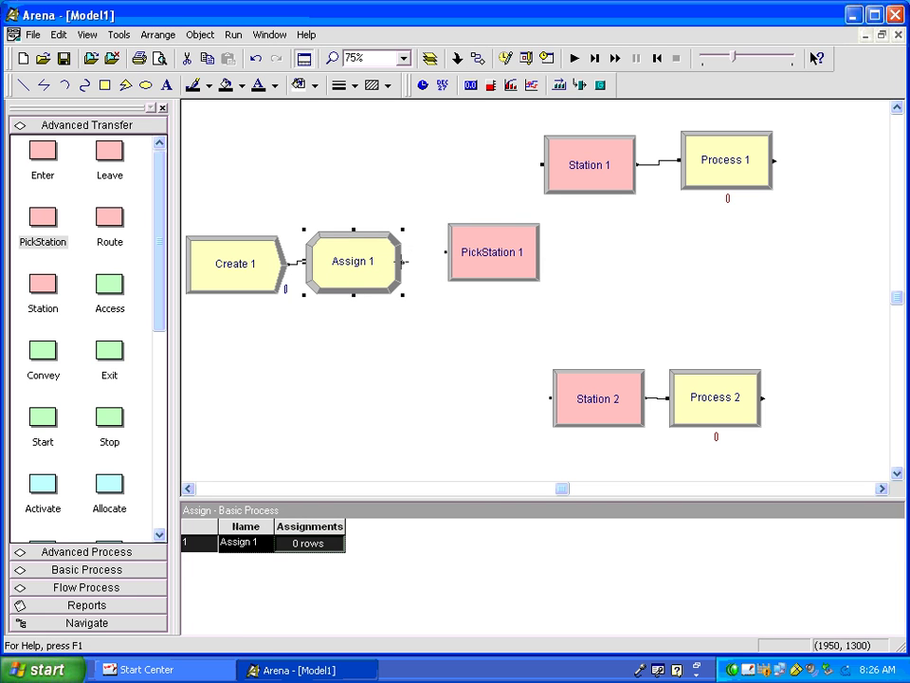
{"action": "left_click", "coordinate": [405, 262]}
{"action": "left_click", "coordinate": [446, 252]}
{"action": "left_click_drag", "start_coordinate": [494, 255], "coordinate": [477, 270]}
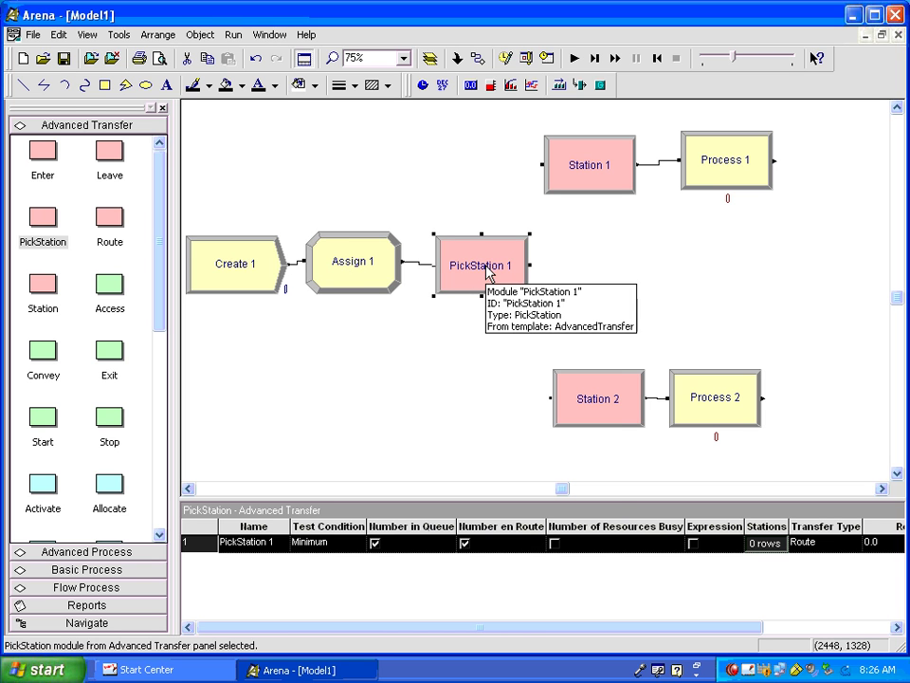
Open PickStation 1's settings and cancel out without adding any station
{"action": "double_click", "coordinate": [486, 270]}
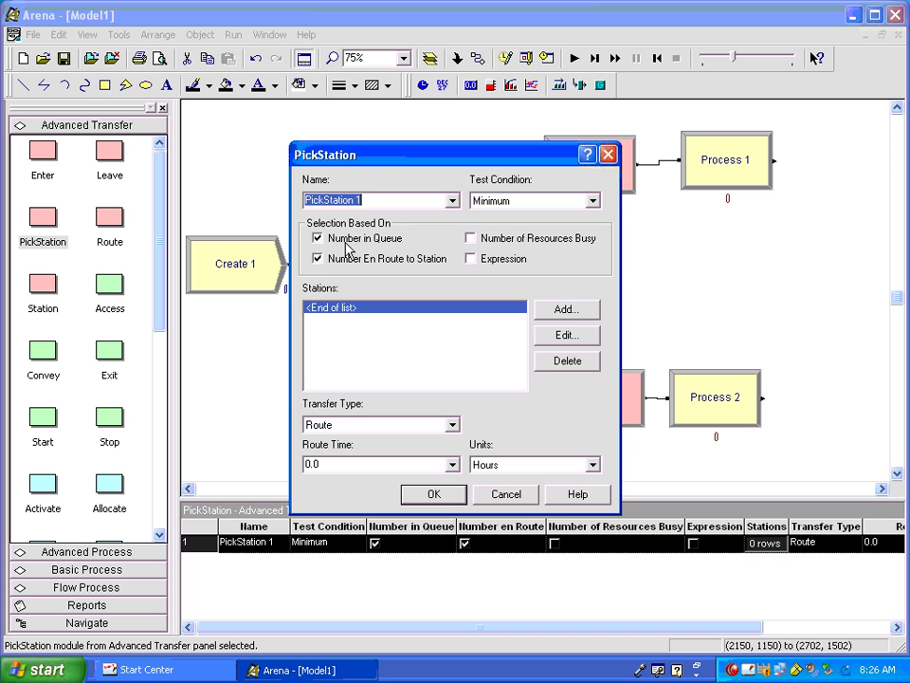
{"action": "left_click", "coordinate": [574, 313]}
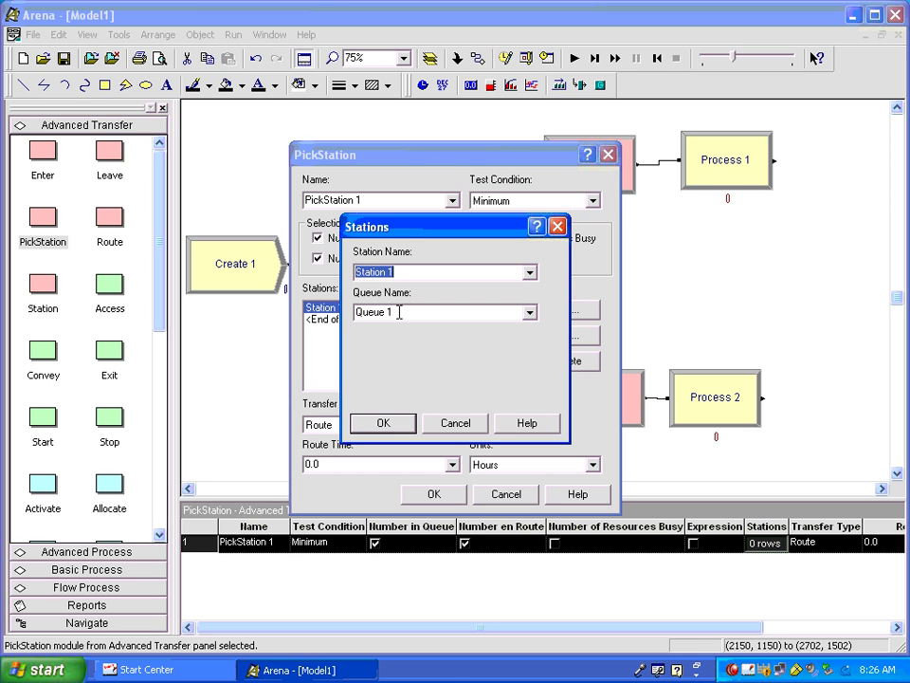
{"action": "left_click", "coordinate": [458, 422]}
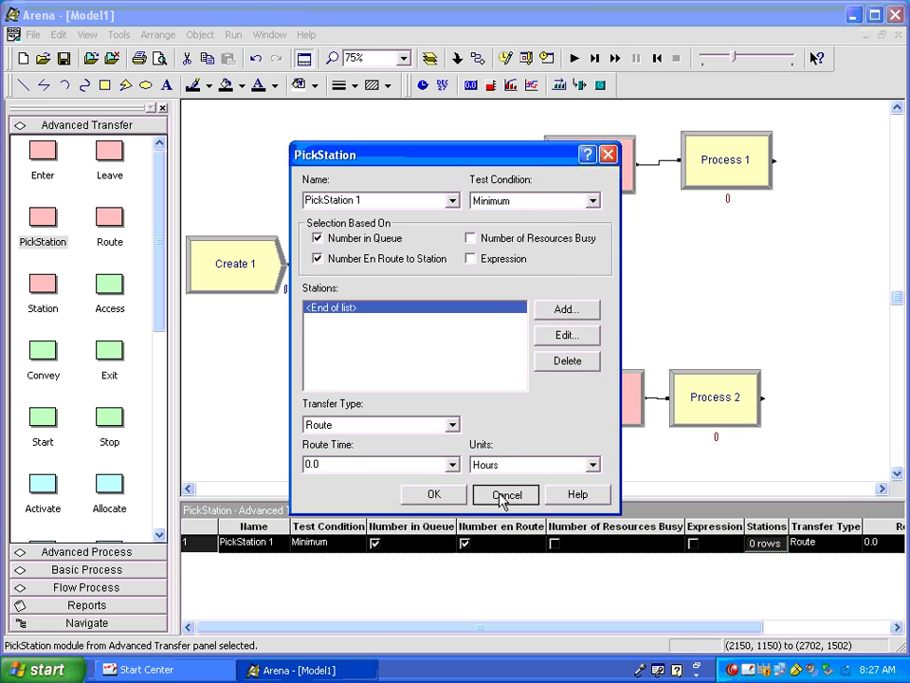
{"action": "left_click", "coordinate": [503, 495]}
{"action": "left_click", "coordinate": [599, 163]}
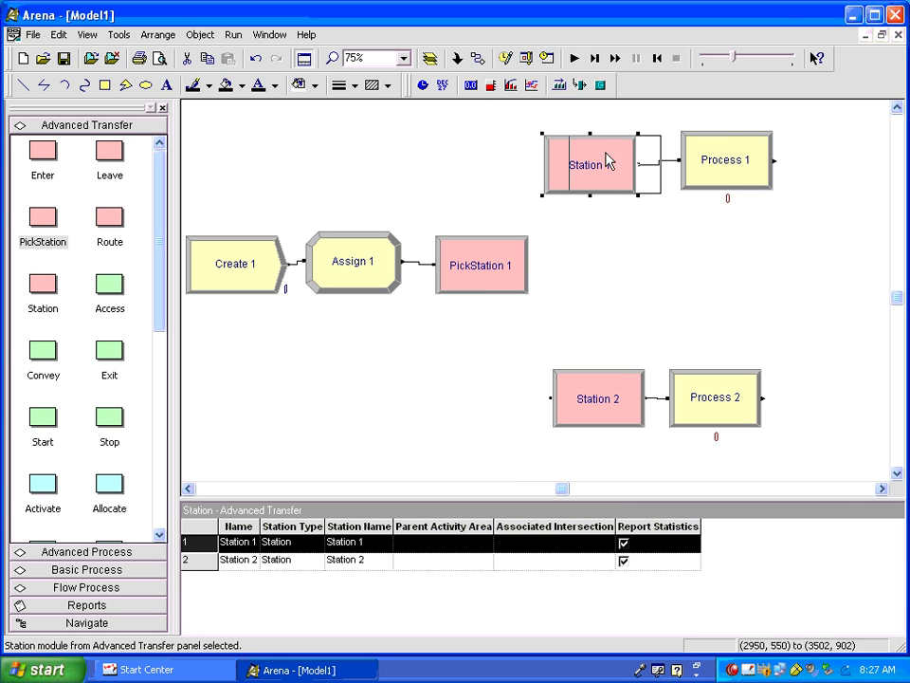
Shift Station 1 right and slightly up, then select Process 1
{"action": "left_click_drag", "start_coordinate": [607, 161], "coordinate": [633, 153]}
{"action": "left_click", "coordinate": [706, 148]}
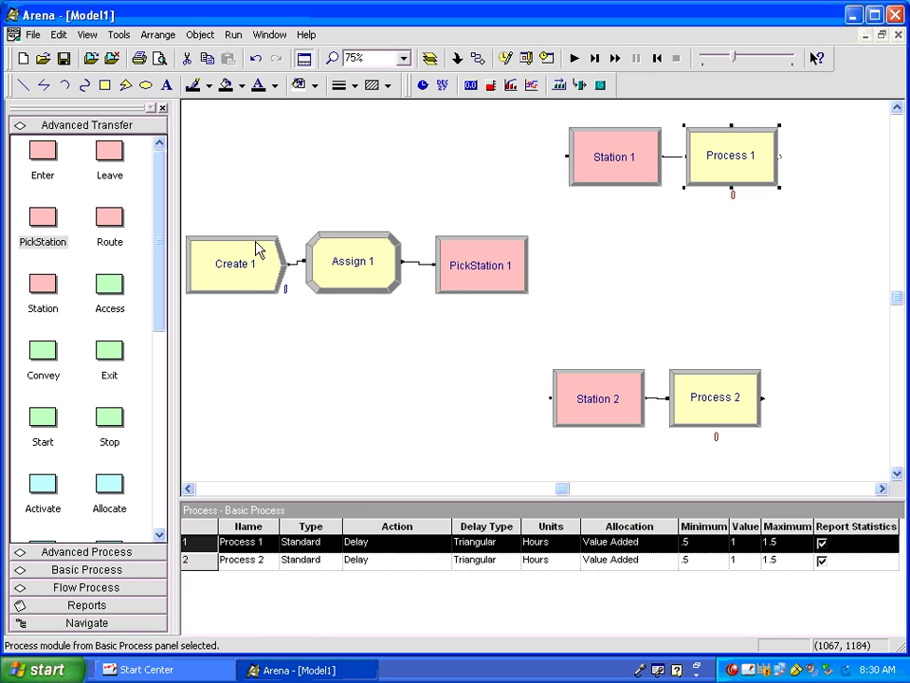
Move PickStation 1 and Assign 1 right and delete the Create 1–Assign 1 connection
{"action": "left_click_drag", "start_coordinate": [491, 276], "coordinate": [581, 279]}
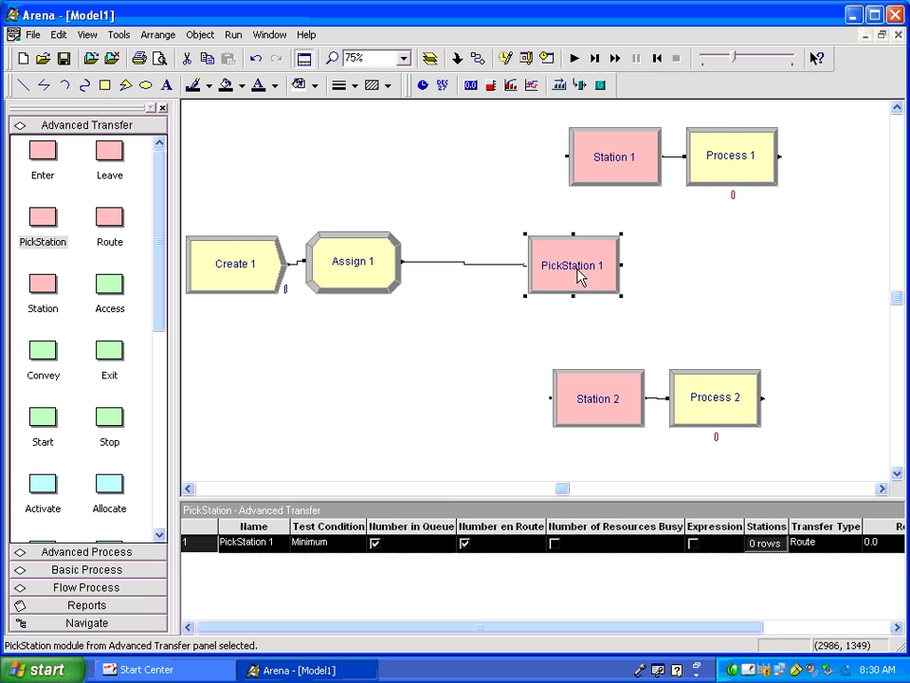
{"action": "left_click_drag", "start_coordinate": [340, 279], "coordinate": [400, 281]}
{"action": "left_click", "coordinate": [359, 262]}
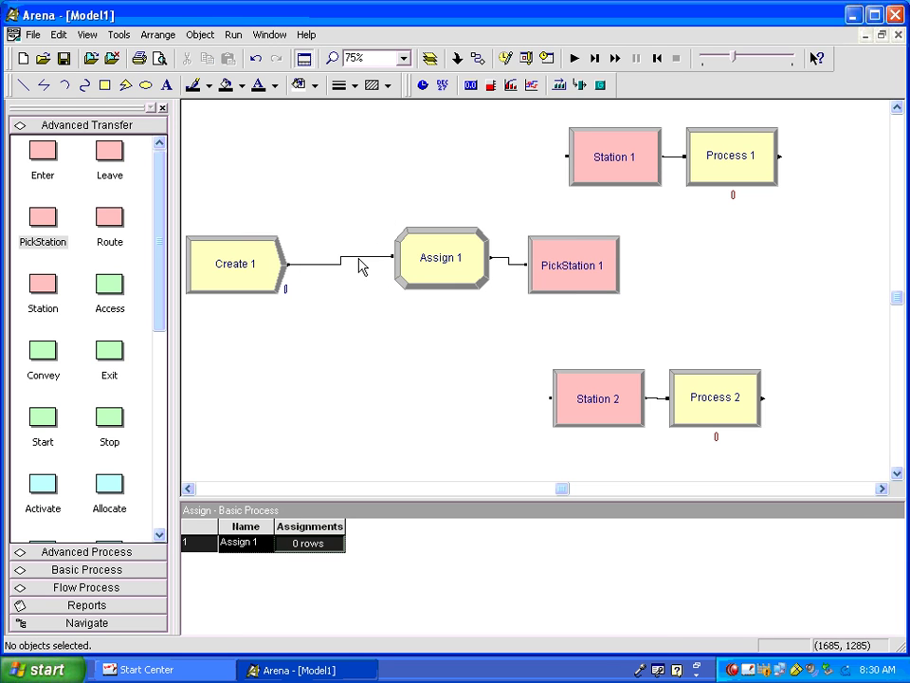
{"action": "left_click", "coordinate": [360, 257]}
{"action": "key", "text": "Delete"}
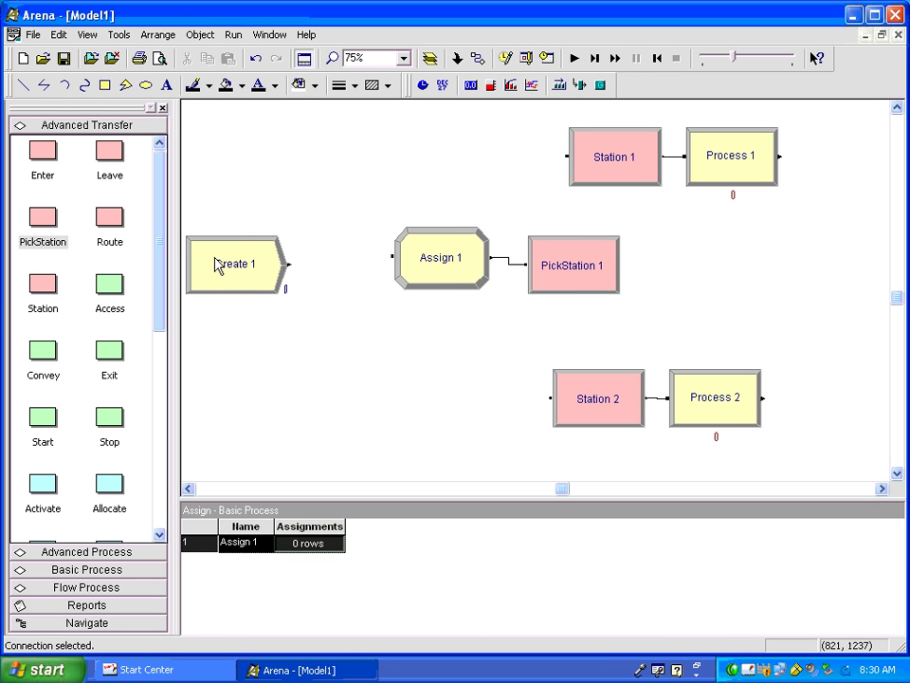
Shift Create 1 left and drop a 2-way by Chance 50% Decide module between Create 1 and Assign 1
{"action": "left_click", "coordinate": [87, 570]}
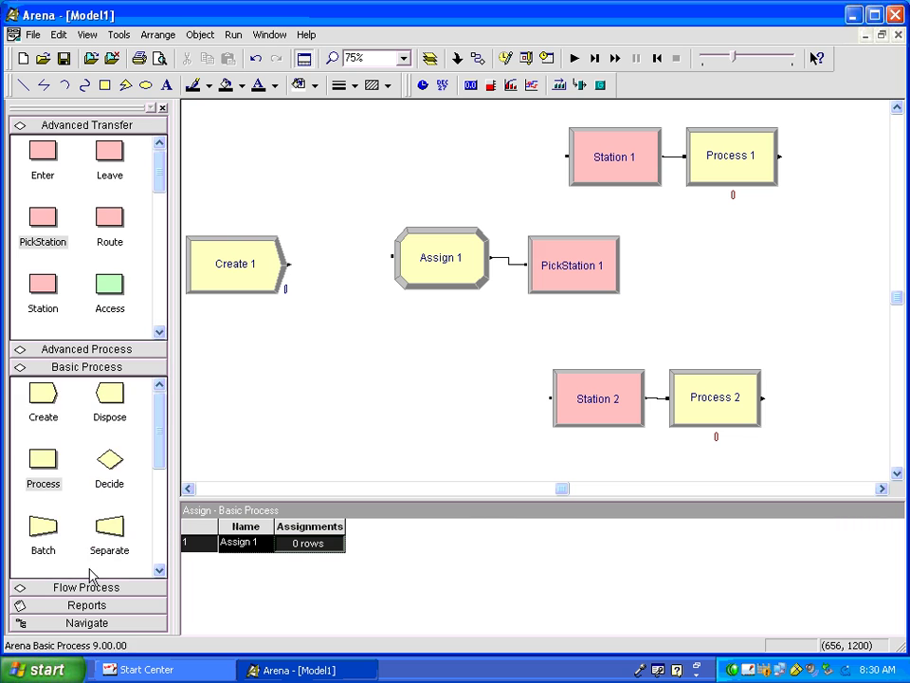
{"action": "left_click_drag", "start_coordinate": [244, 277], "coordinate": [207, 269]}
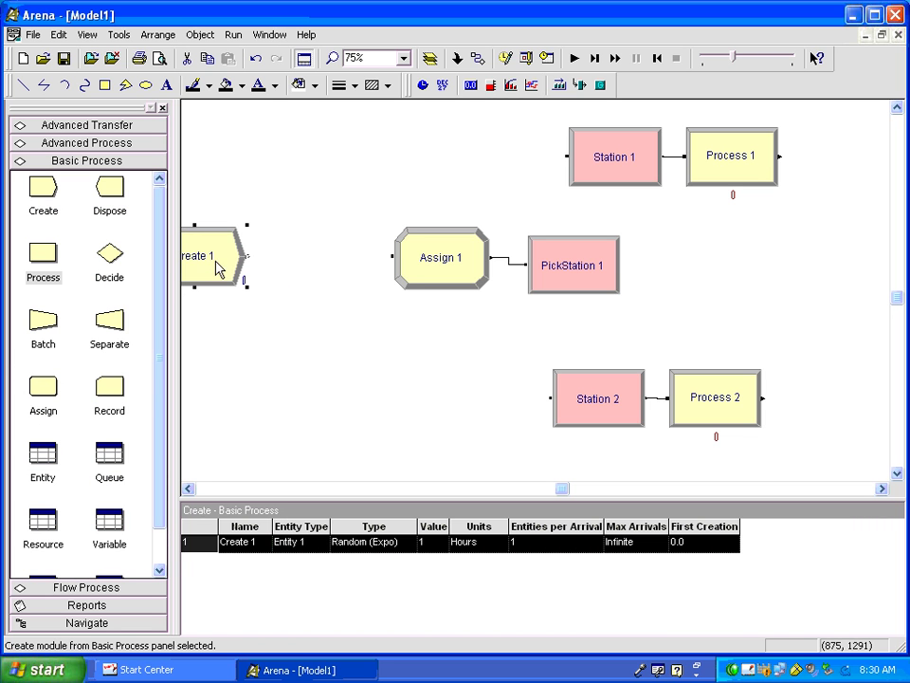
{"action": "left_click_drag", "start_coordinate": [115, 266], "coordinate": [283, 263]}
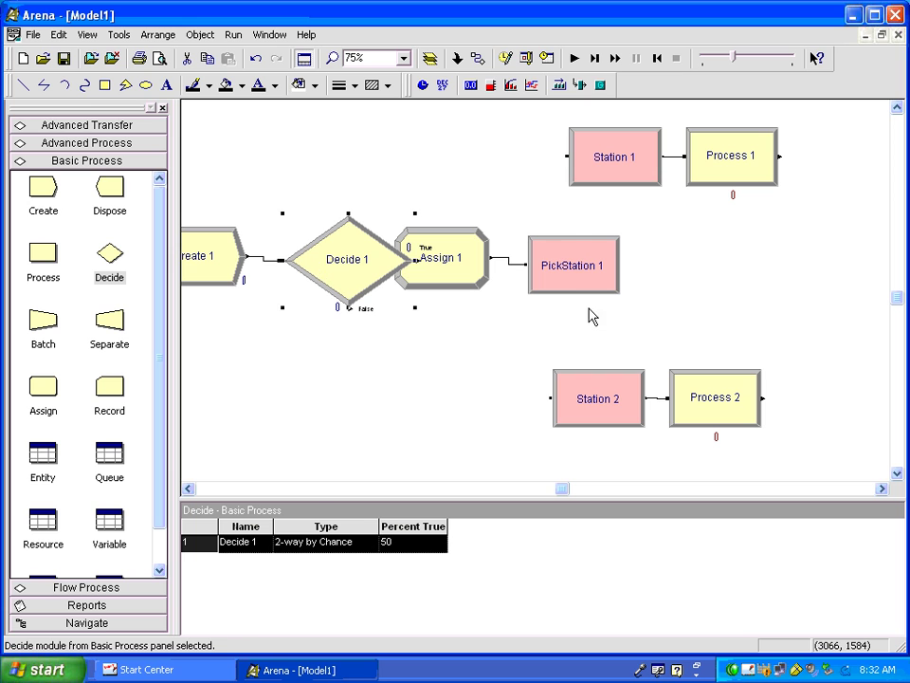
{"action": "left_click", "coordinate": [583, 267]}
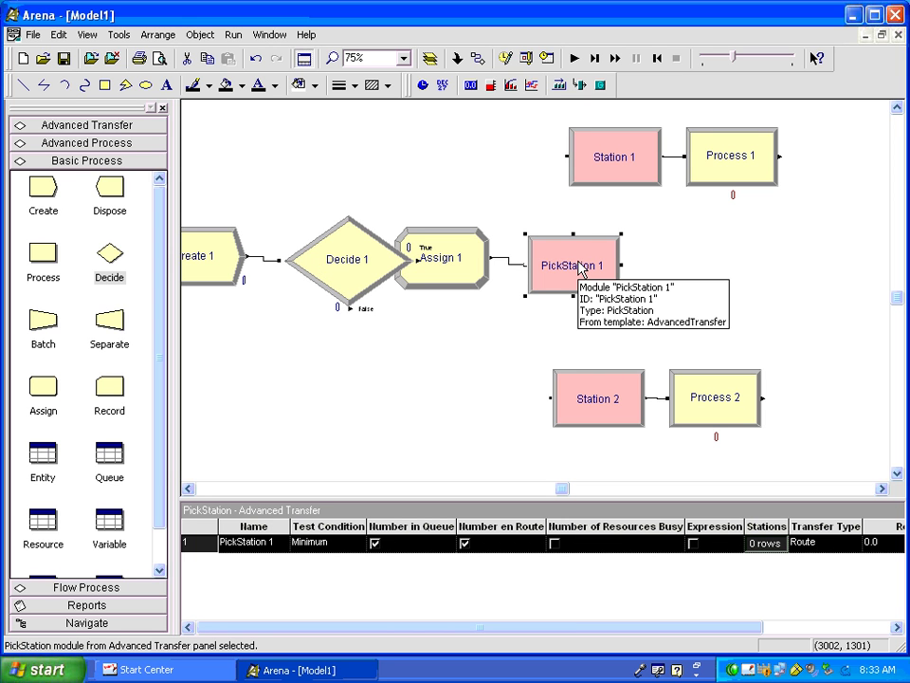
Place a Route module from Advanced Transfer to the right of PickStation 1
{"action": "left_click", "coordinate": [76, 127]}
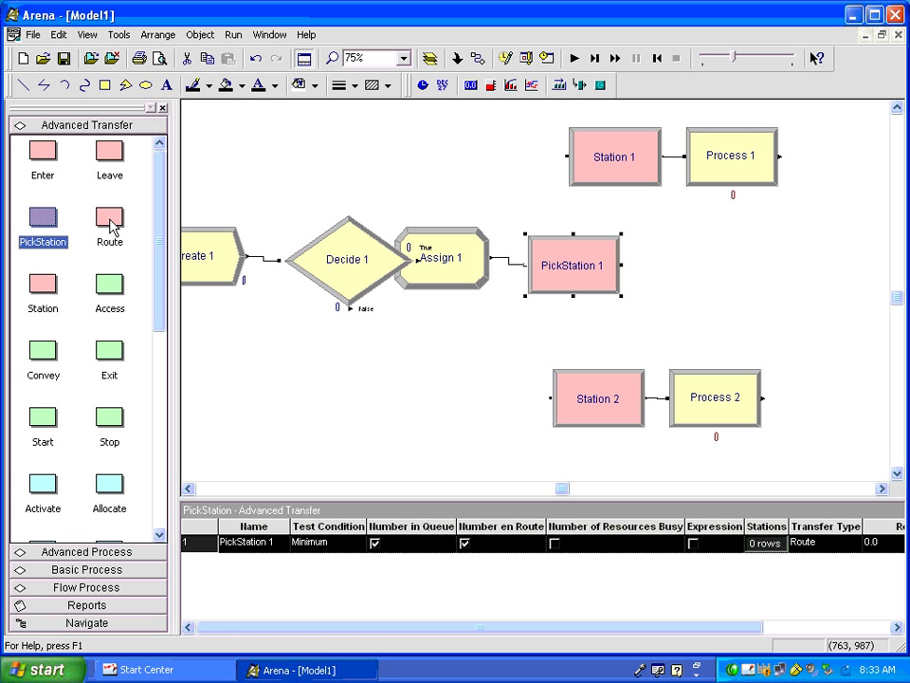
{"action": "left_click_drag", "start_coordinate": [111, 225], "coordinate": [658, 273]}
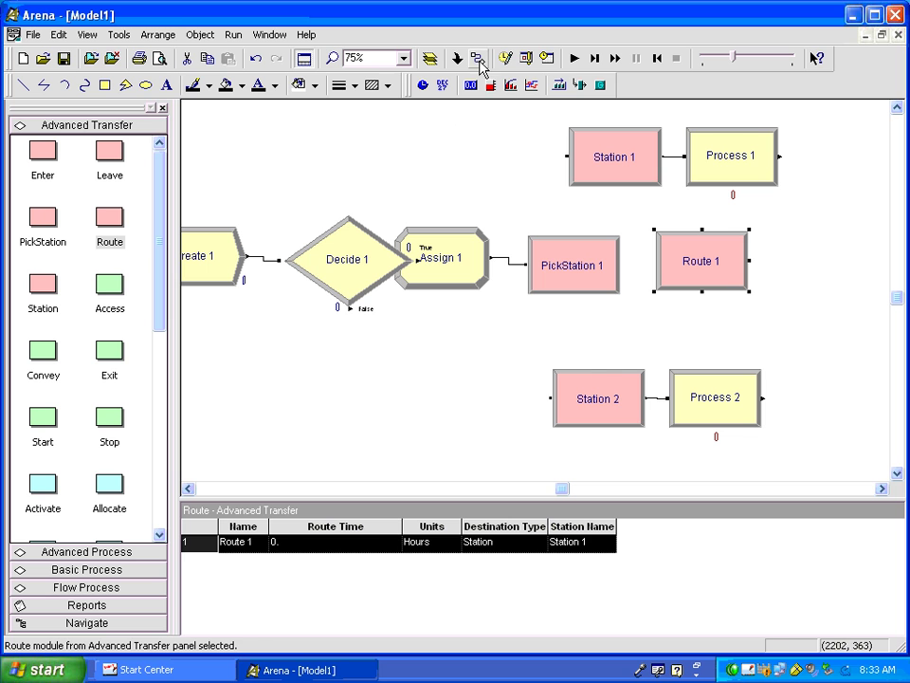
Add Station 1 with Queue 1 as a candidate in PickStation 1's station list
{"action": "double_click", "coordinate": [592, 282]}
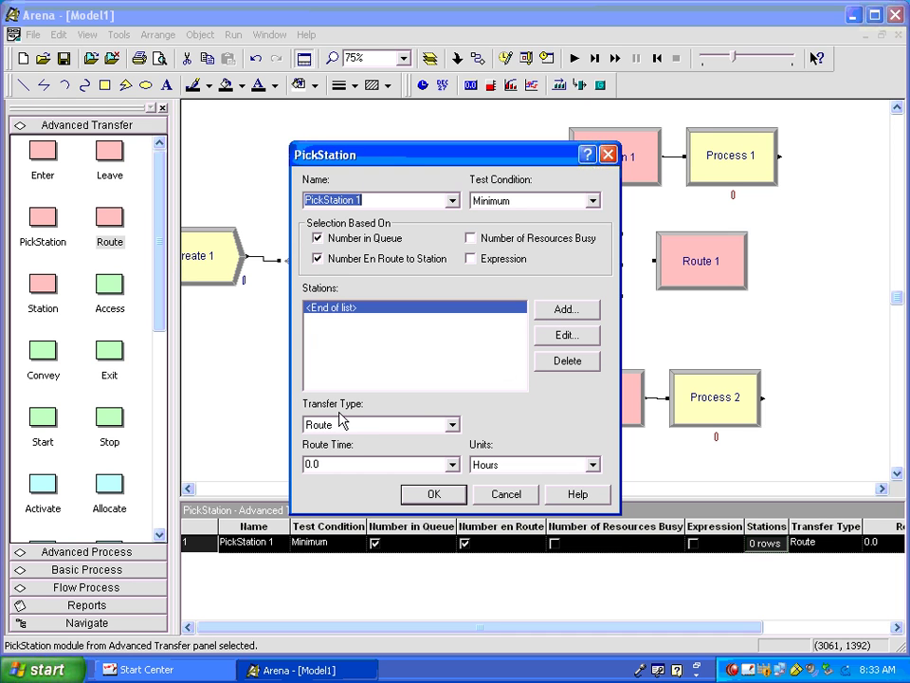
{"action": "left_click", "coordinate": [582, 311]}
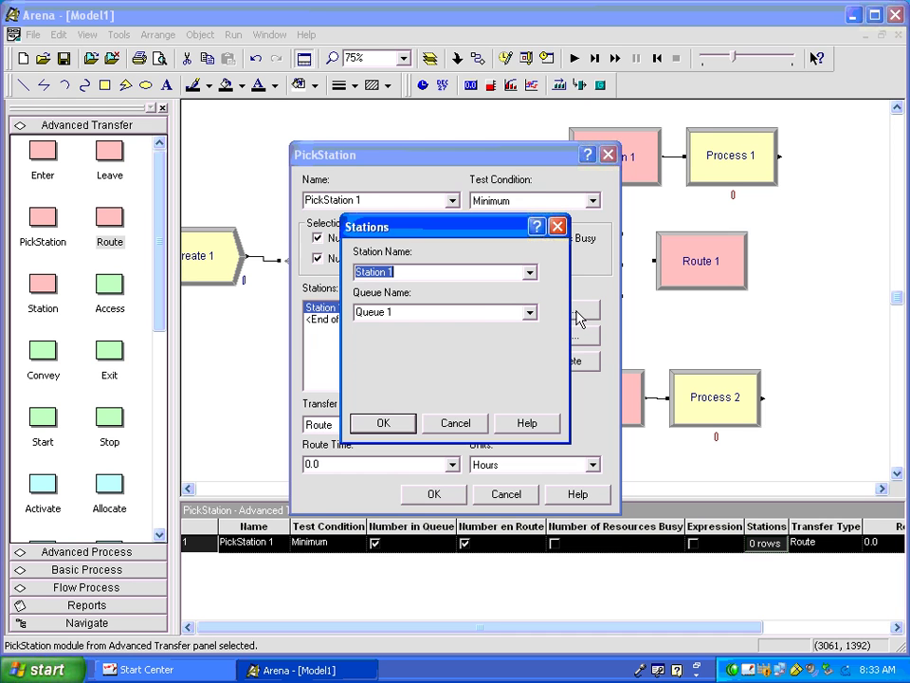
{"action": "left_click", "coordinate": [391, 421]}
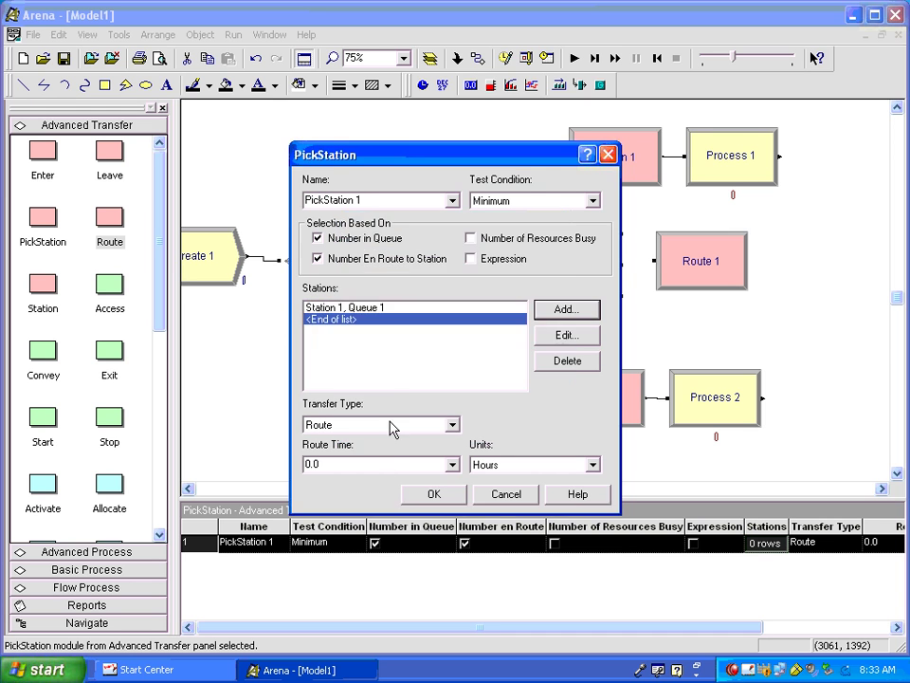
{"action": "left_click", "coordinate": [452, 425]}
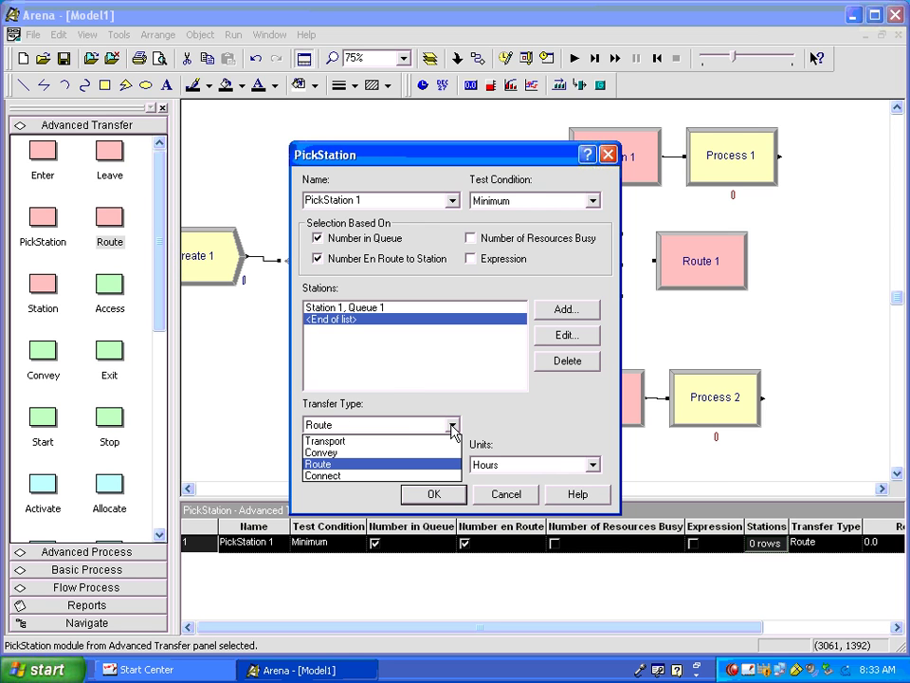
{"action": "left_click", "coordinate": [322, 464]}
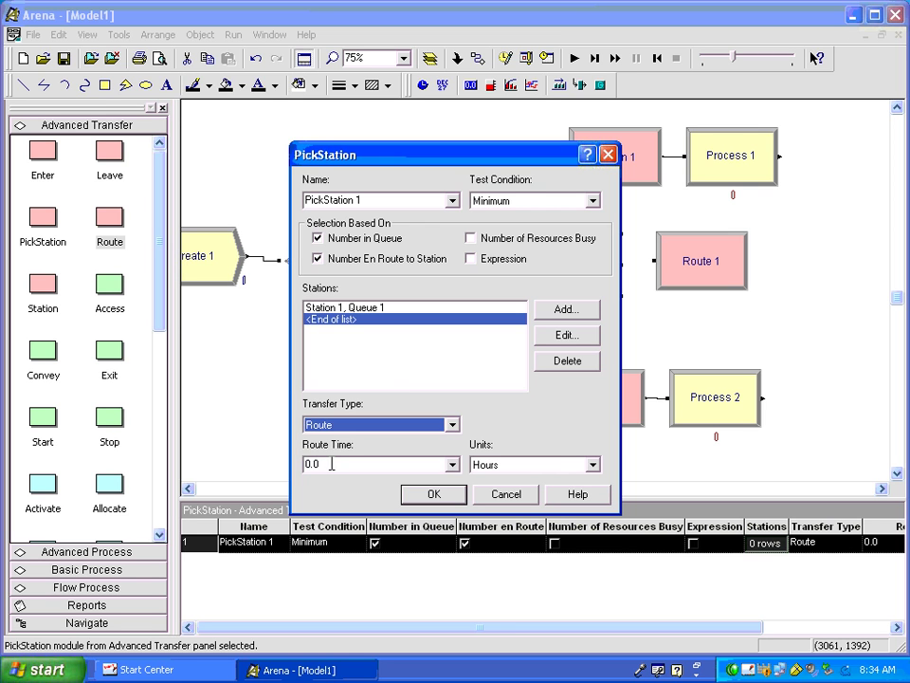
Confirm PickStation 1's settings and delete Route 1 instead of connecting to it
{"action": "left_click", "coordinate": [435, 495]}
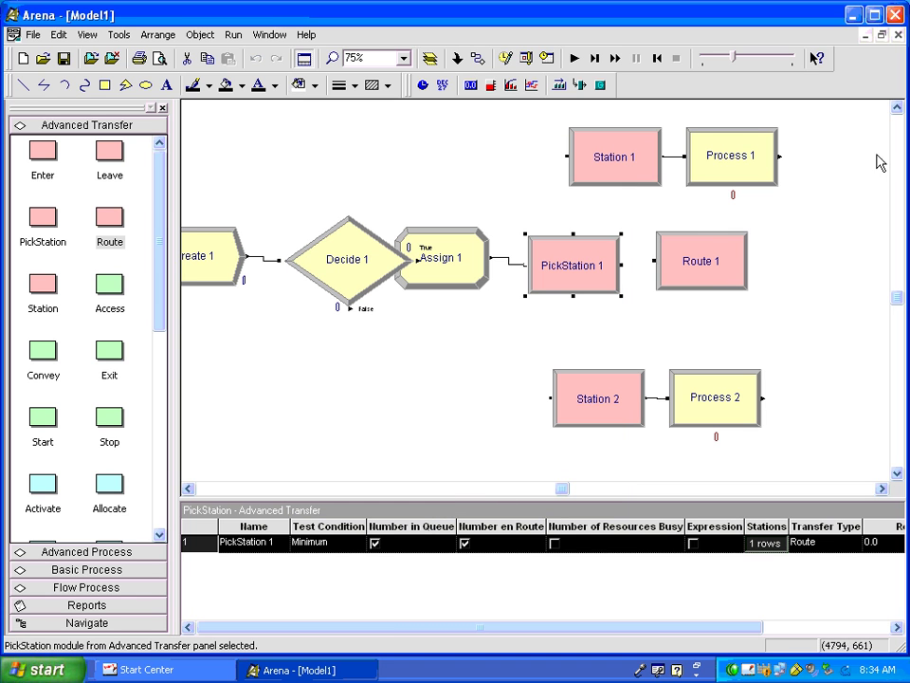
{"action": "left_click_drag", "start_coordinate": [702, 261], "coordinate": [690, 267]}
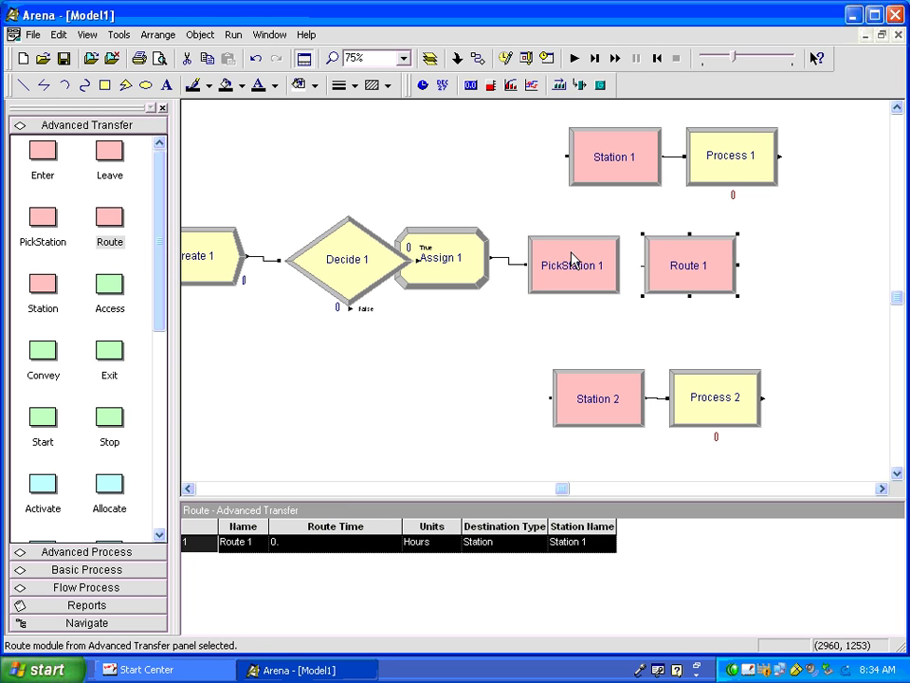
{"action": "left_click", "coordinate": [477, 60]}
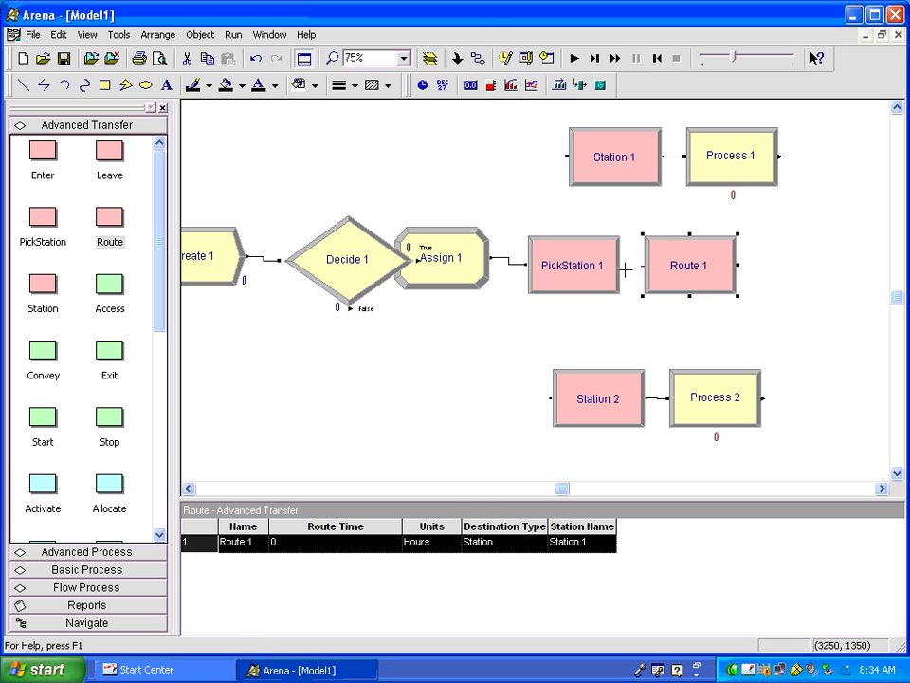
{"action": "left_click", "coordinate": [620, 264]}
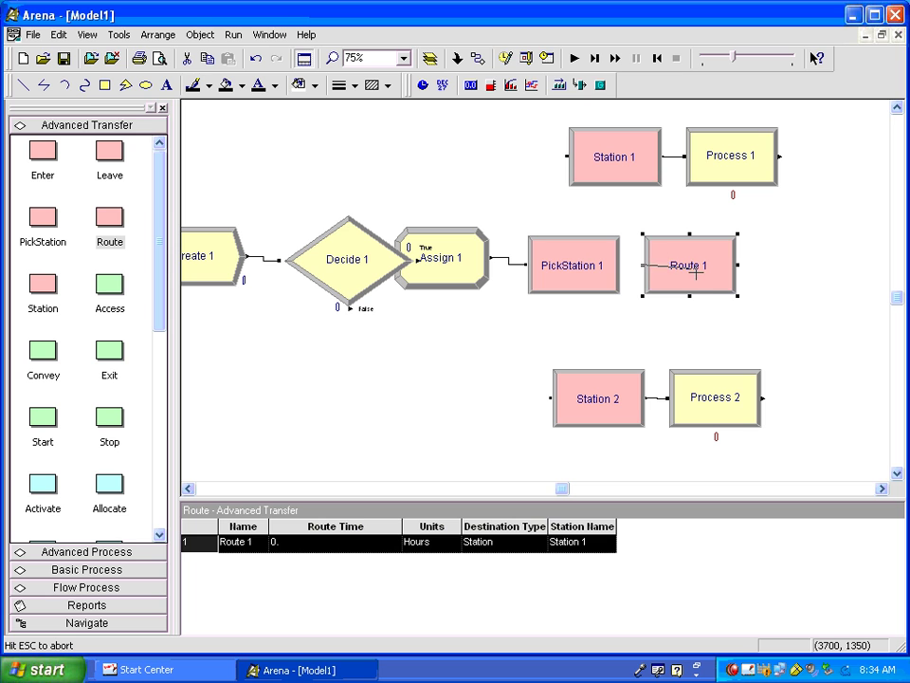
{"action": "key", "text": "Delete"}
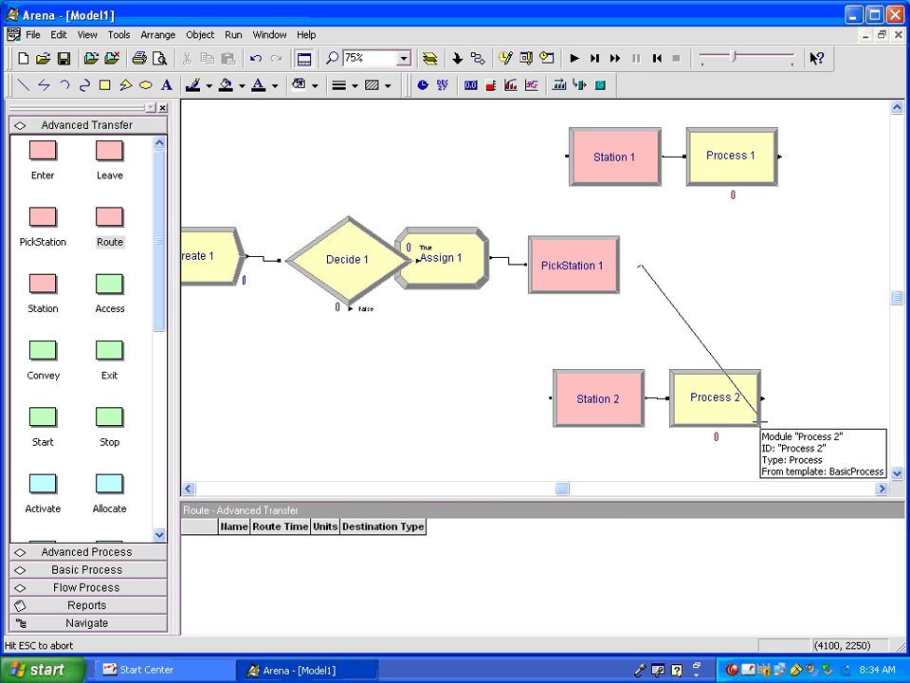
{"action": "key", "text": "Escape"}
Drop a second Route module beside PickStation 1 and delete it again
{"action": "left_click", "coordinate": [597, 270]}
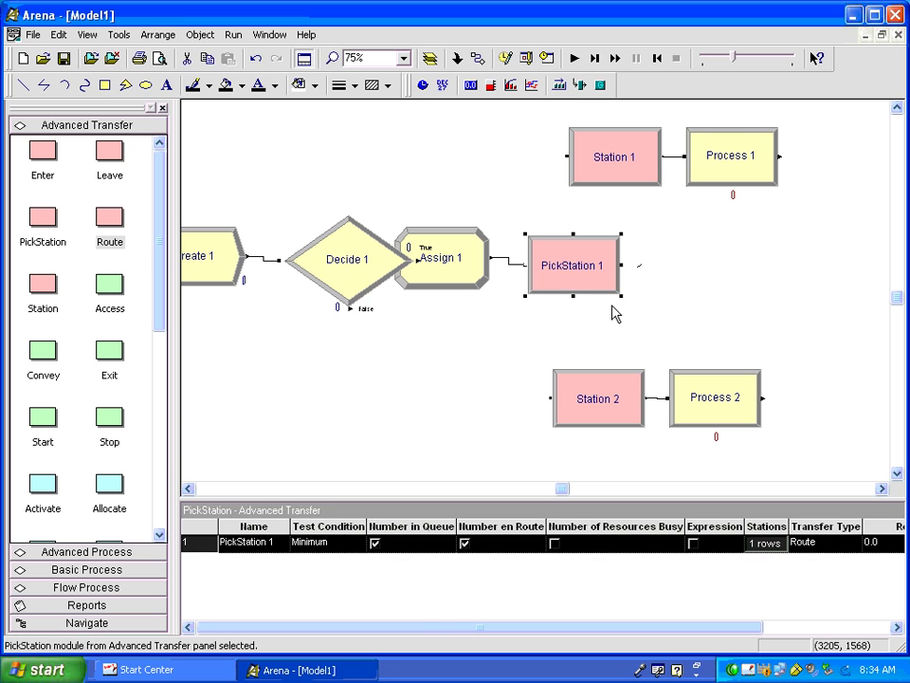
{"action": "left_click_drag", "start_coordinate": [109, 232], "coordinate": [677, 258]}
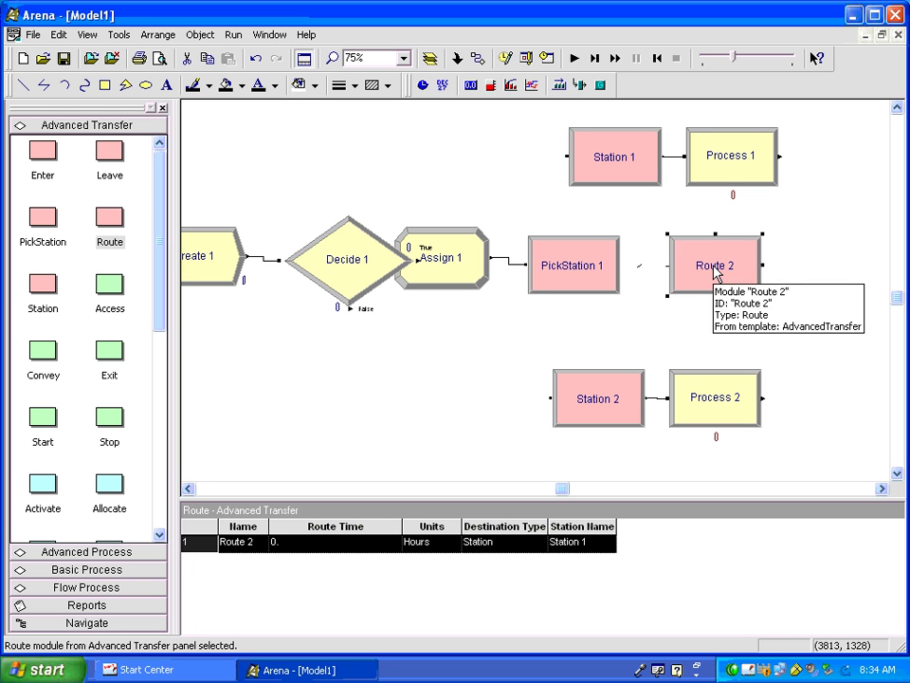
{"action": "key", "text": "Delete"}
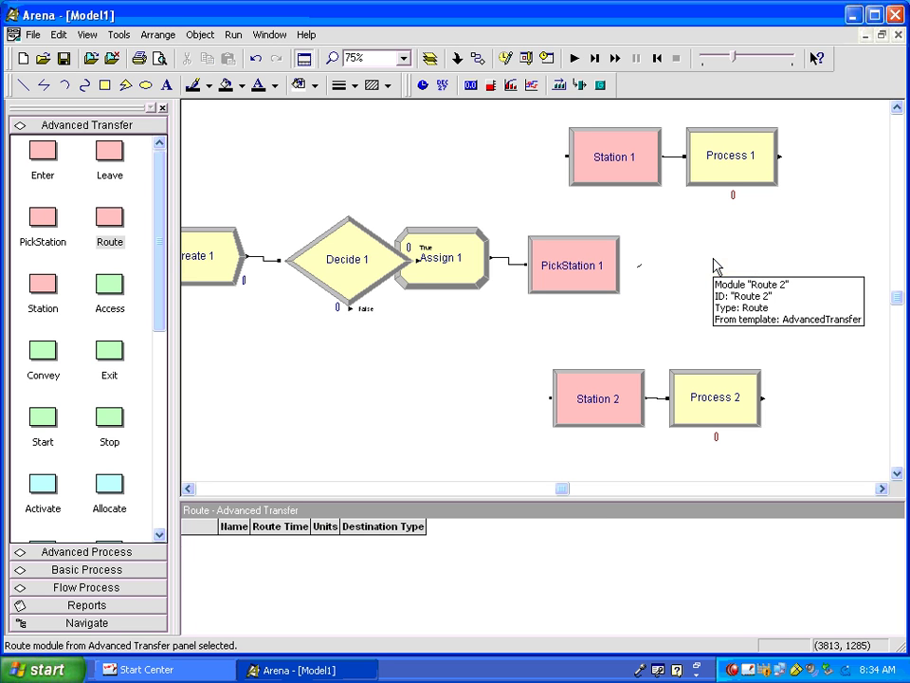
{"action": "left_click", "coordinate": [582, 276]}
{"action": "double_click", "coordinate": [582, 276]}
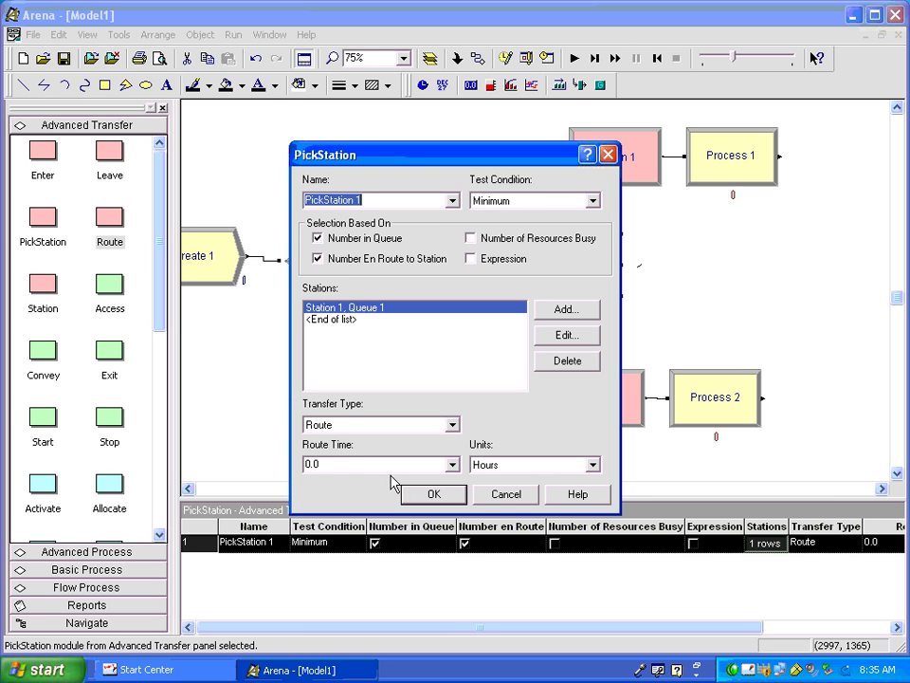
{"action": "left_click", "coordinate": [507, 498]}
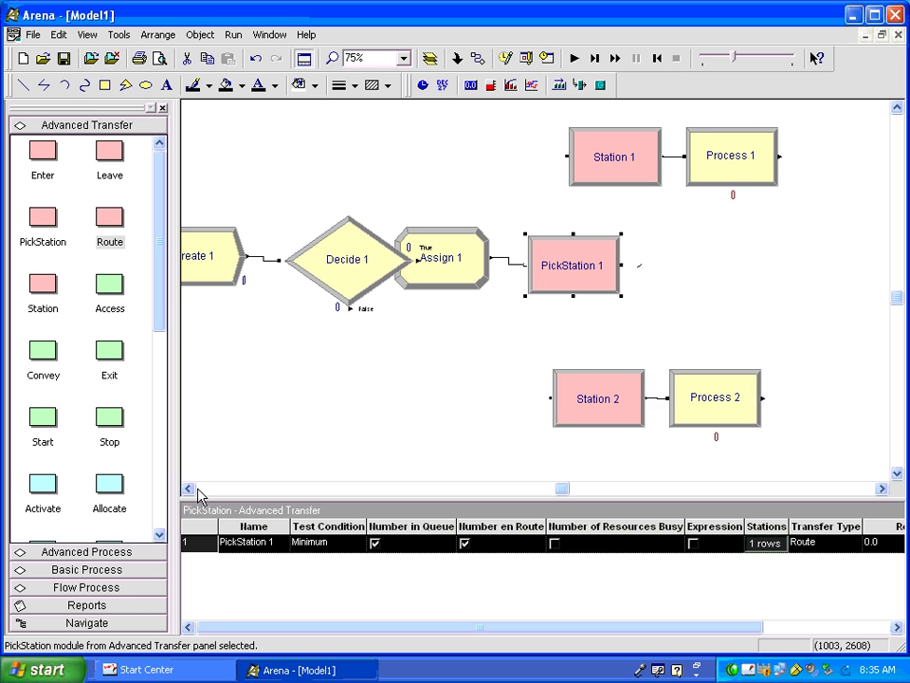
Scroll the canvas left twice until Create 1 is fully visible
{"action": "left_click", "coordinate": [190, 489]}
{"action": "left_click", "coordinate": [190, 489]}
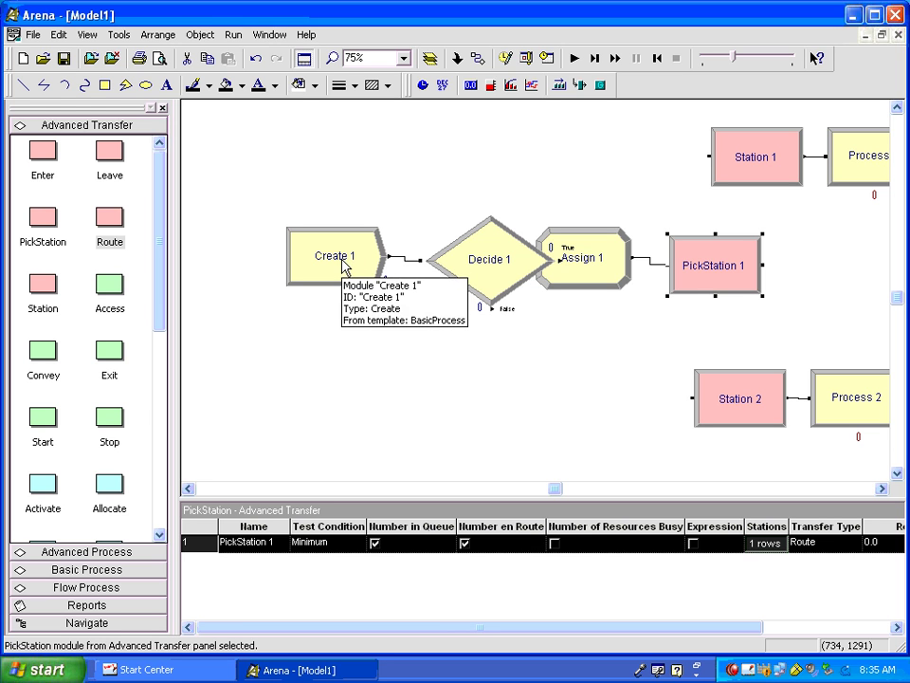
Try an Expression of EXPO(11.1) for Create 1's time between arrivals, then close the dialog
{"action": "double_click", "coordinate": [345, 267]}
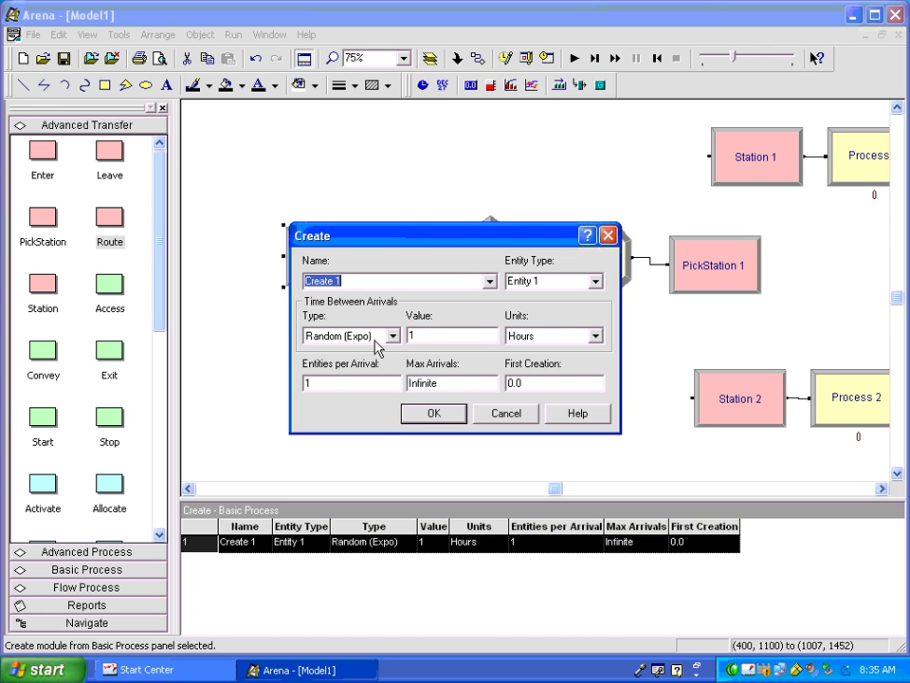
{"action": "left_click", "coordinate": [393, 336]}
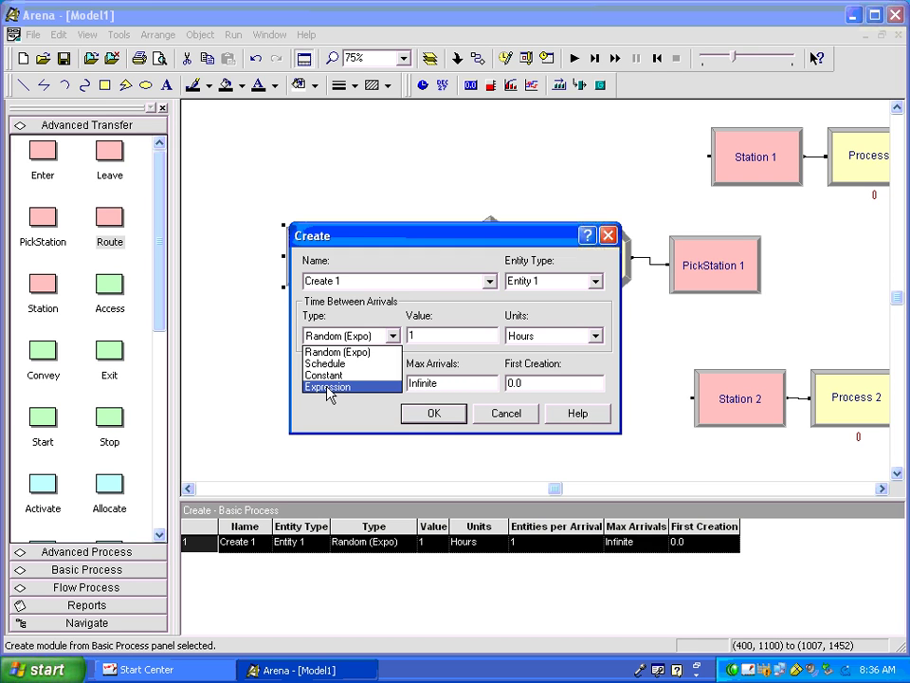
{"action": "left_click", "coordinate": [328, 388]}
{"action": "left_click", "coordinate": [417, 336]}
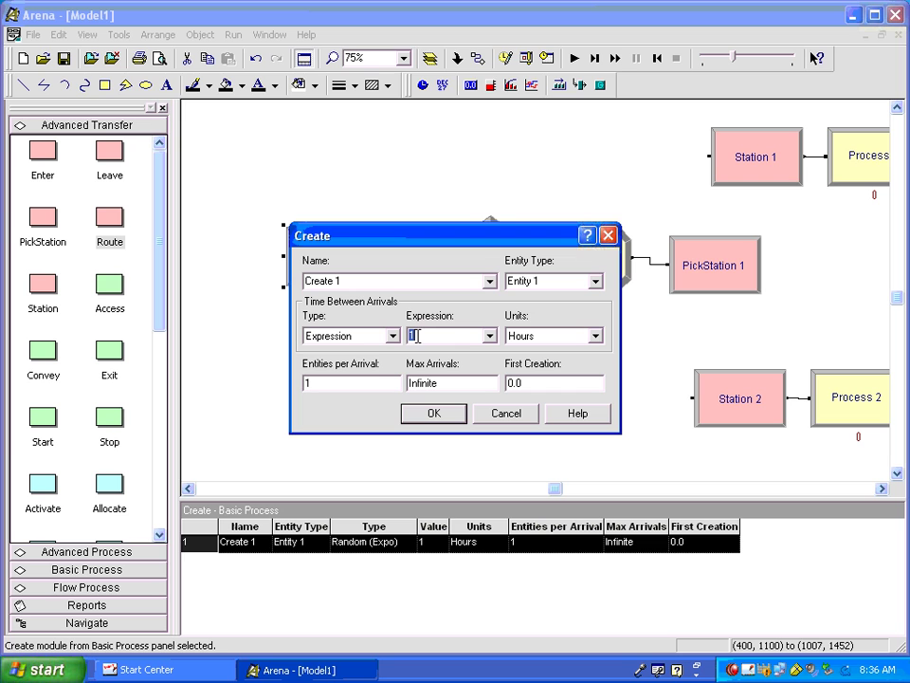
{"action": "type", "text": "EXPO(11.1)"}
{"action": "left_click", "coordinate": [505, 414]}
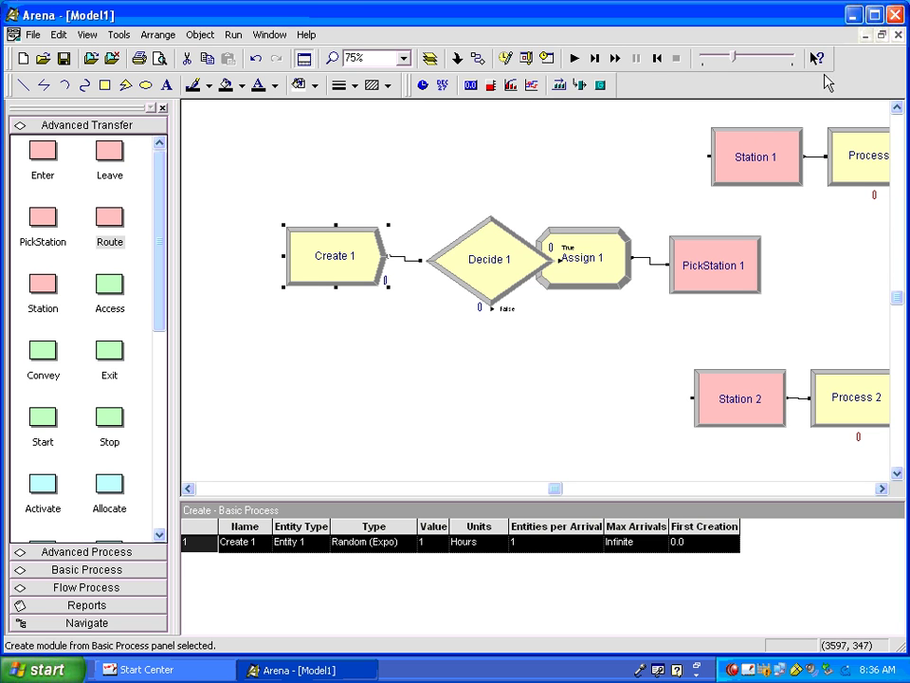
{"action": "left_click", "coordinate": [852, 14]}
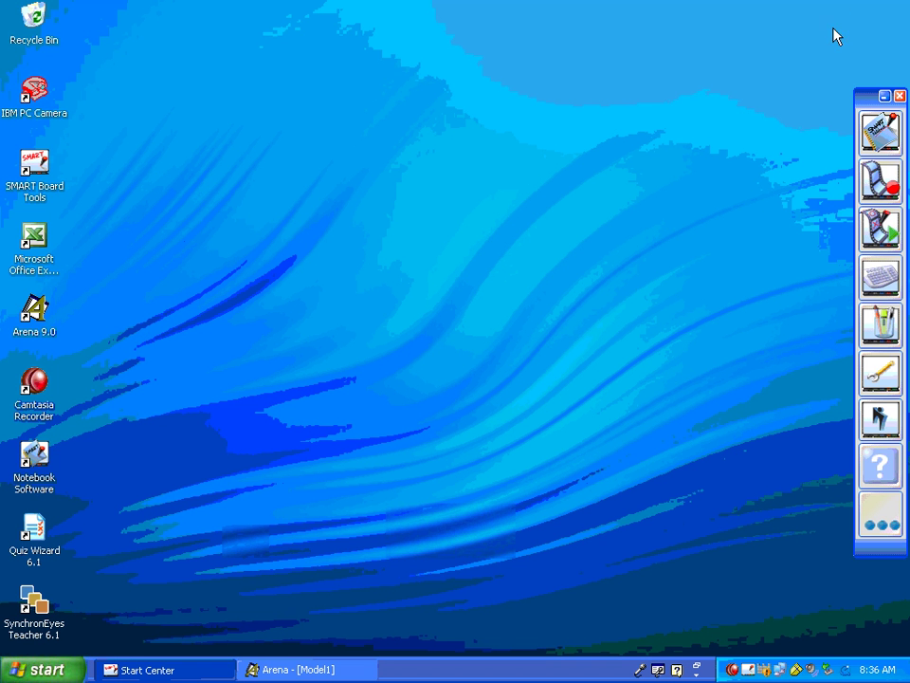